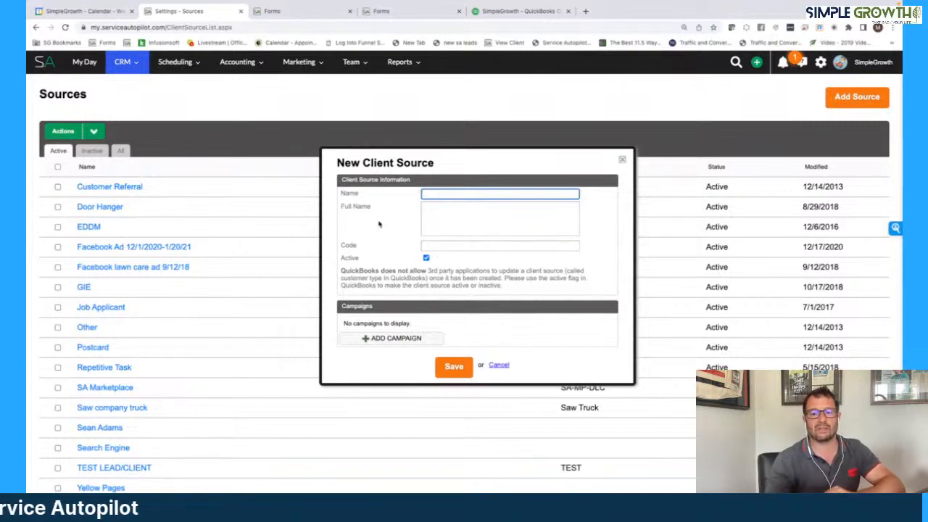
- Name the new client source "facebook lawn care AD with Pic"
click(443, 192)
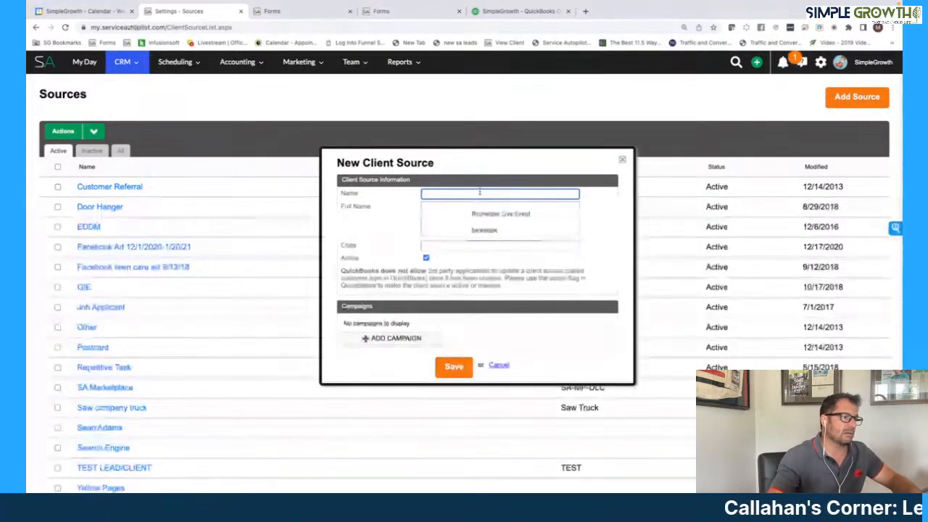
click(484, 230)
text(l)
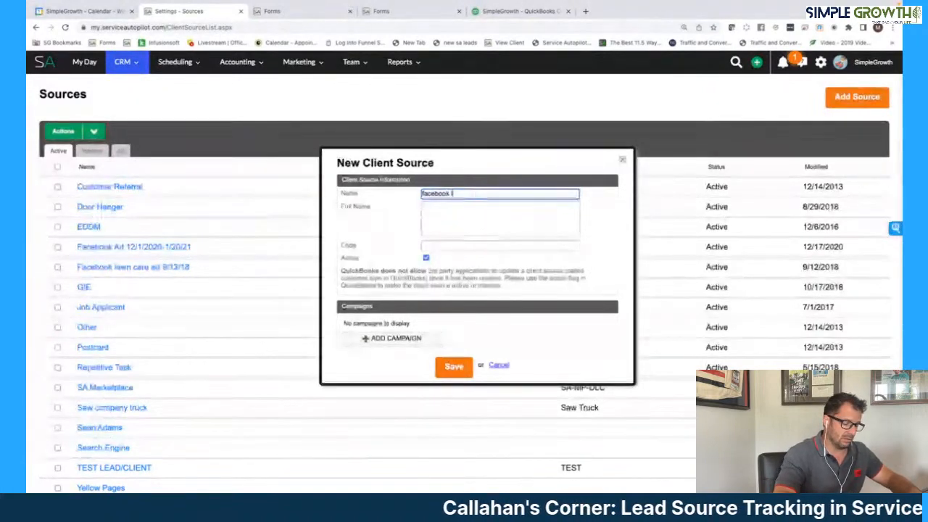
text(awn care AD )
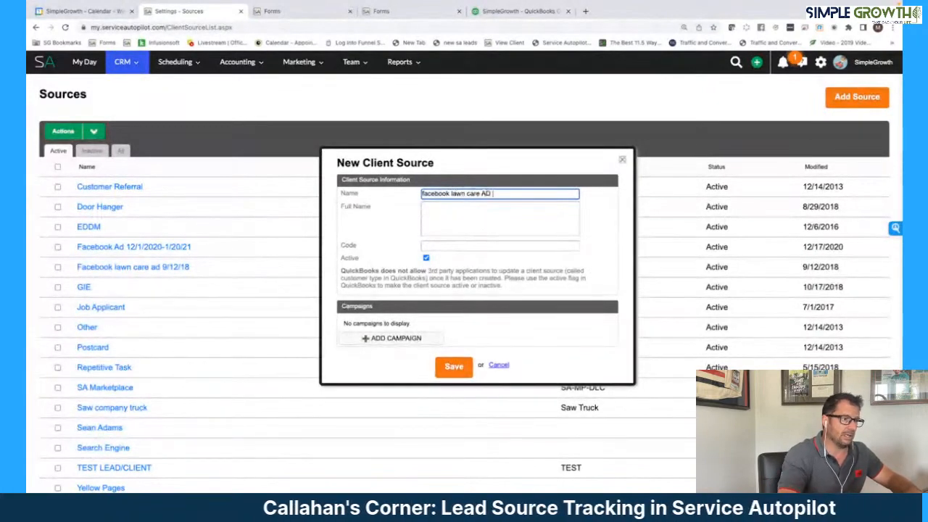
text(wit Pictu)
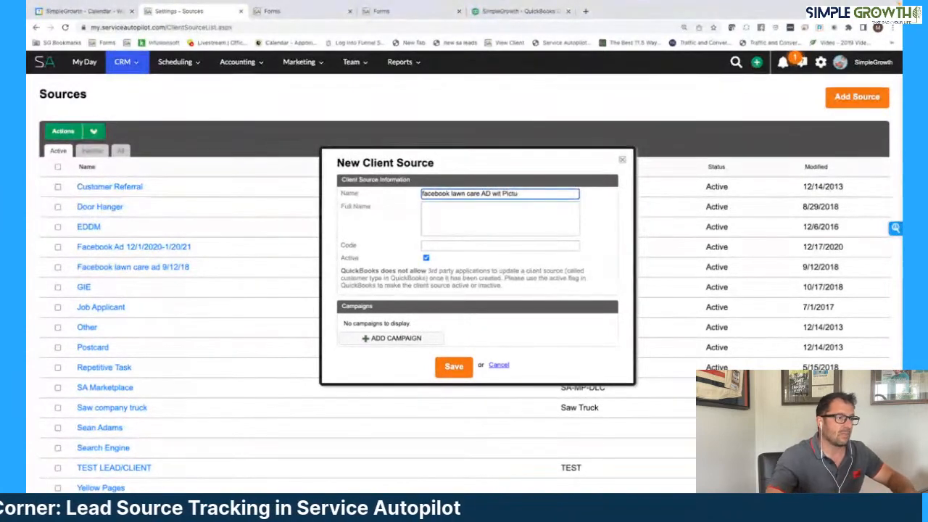
key(BackSpace)
key(BackSpace)
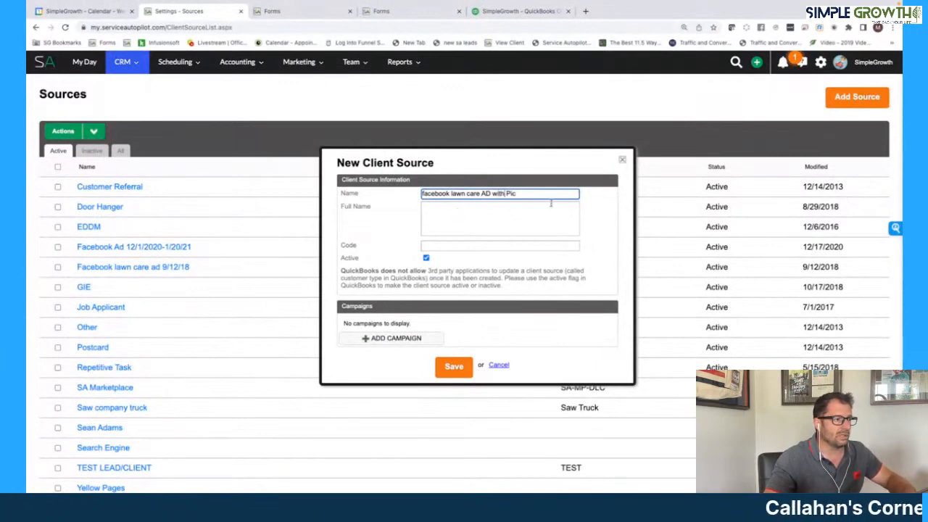
- Add a campaign to the source with start date 06/01/2023 and end date 06/30/2023
click(420, 338)
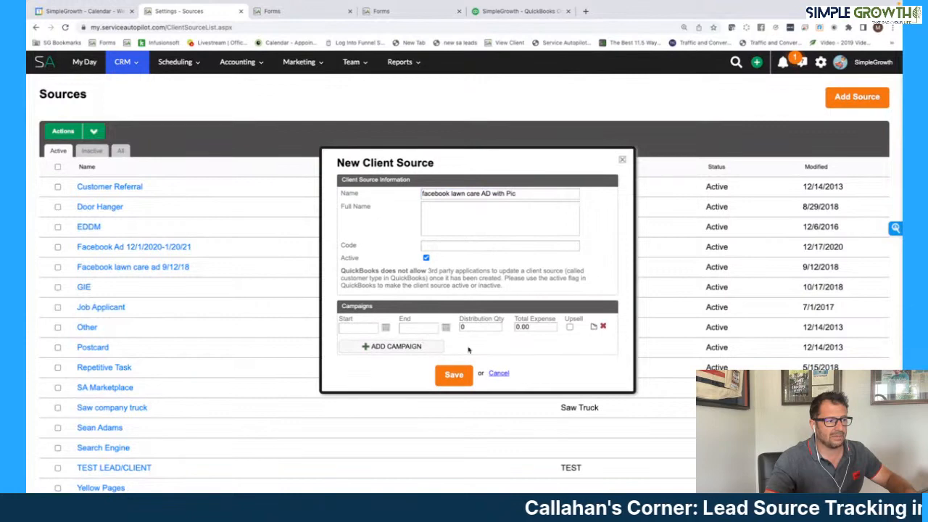
click(385, 328)
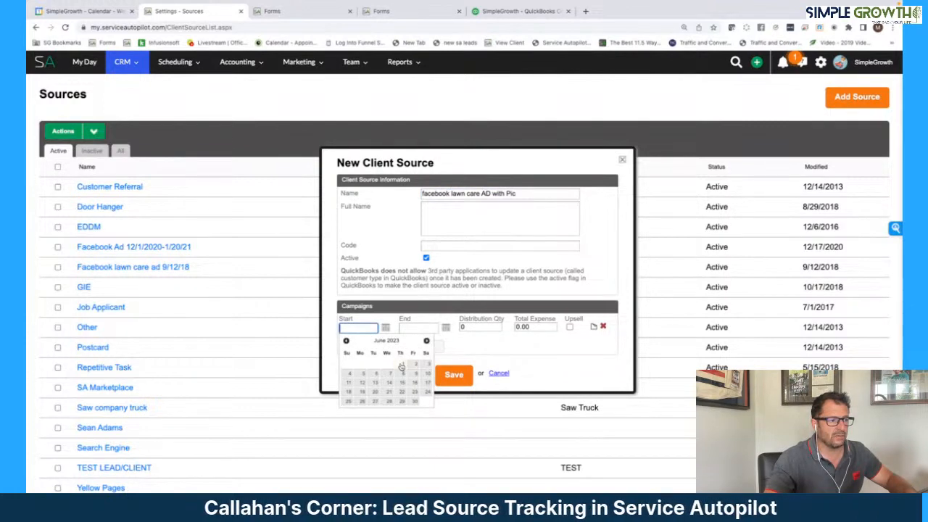
click(401, 365)
click(419, 328)
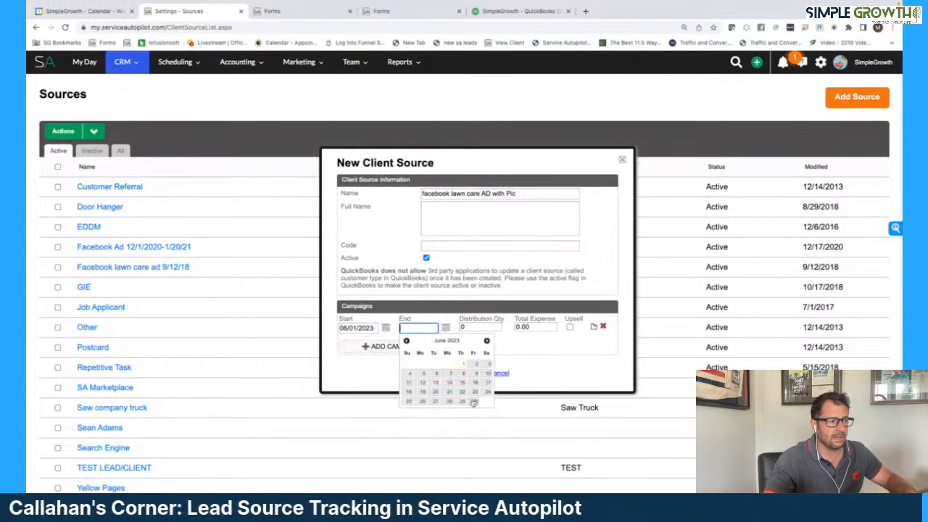
click(474, 402)
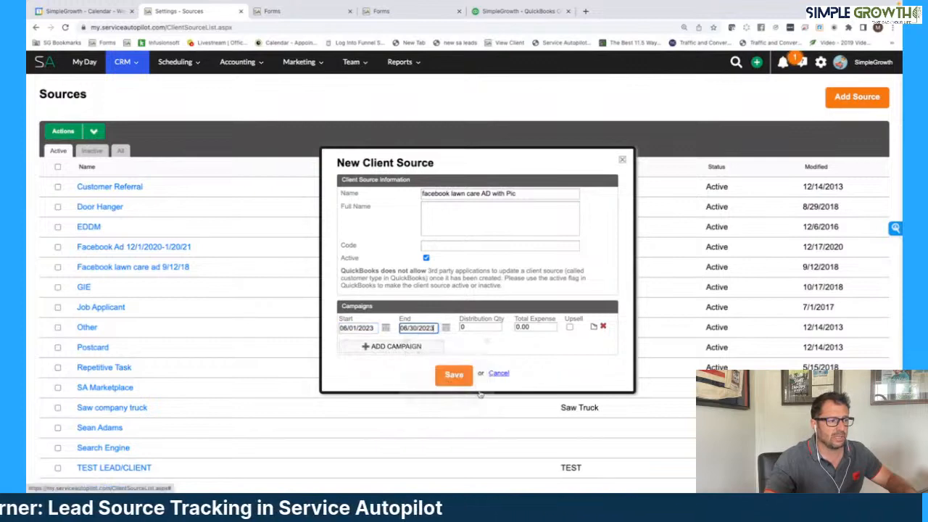
click(483, 327)
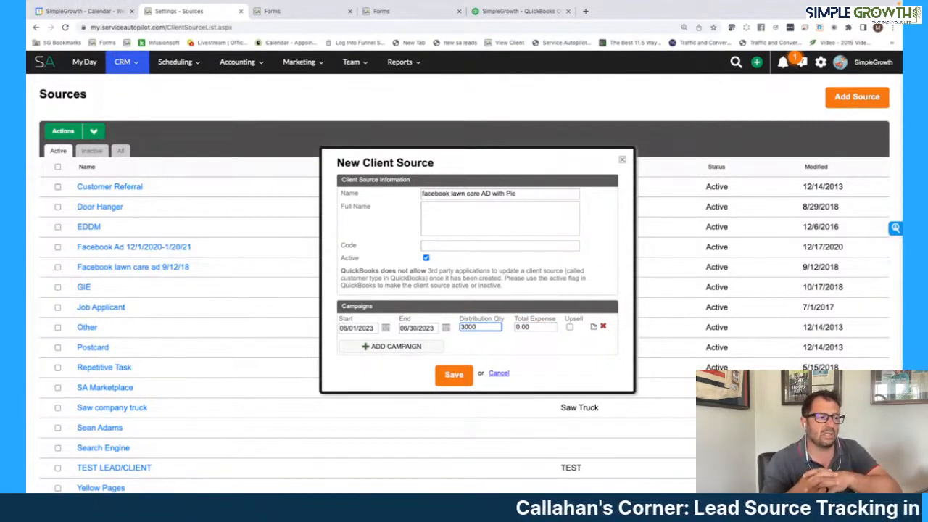
key(BackSpace)
key(BackSpace)
key(BackSpace)
key(BackSpace)
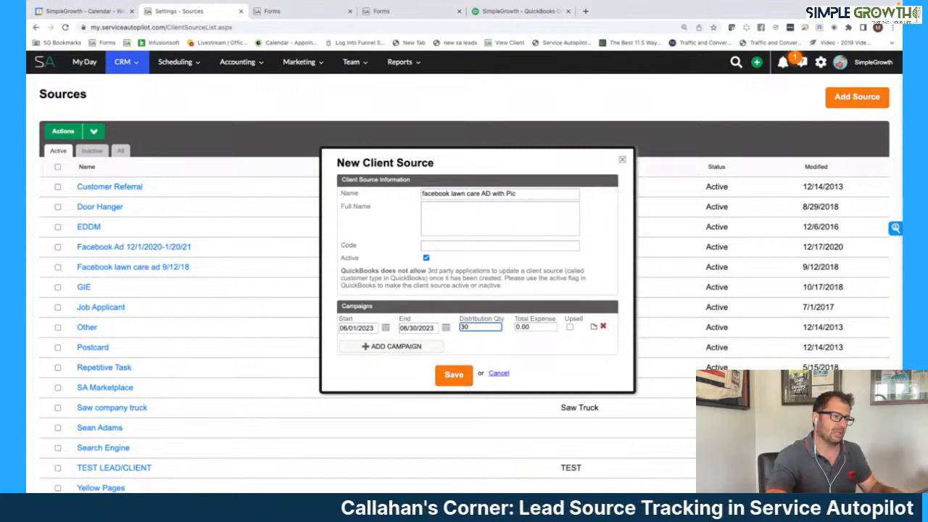
text(0)
click(554, 326)
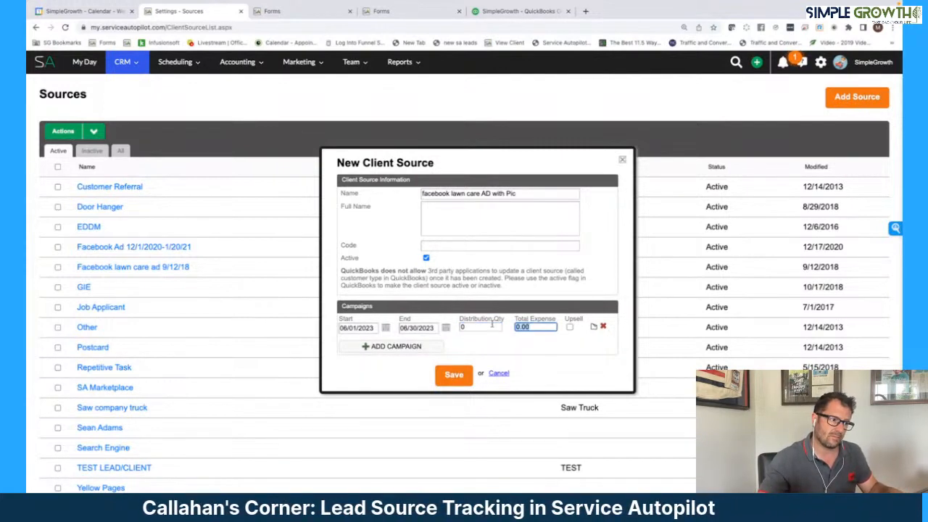
- Set the campaign's distribution quantity to 0 and its total expense to 3000
click(491, 326)
text(3000)
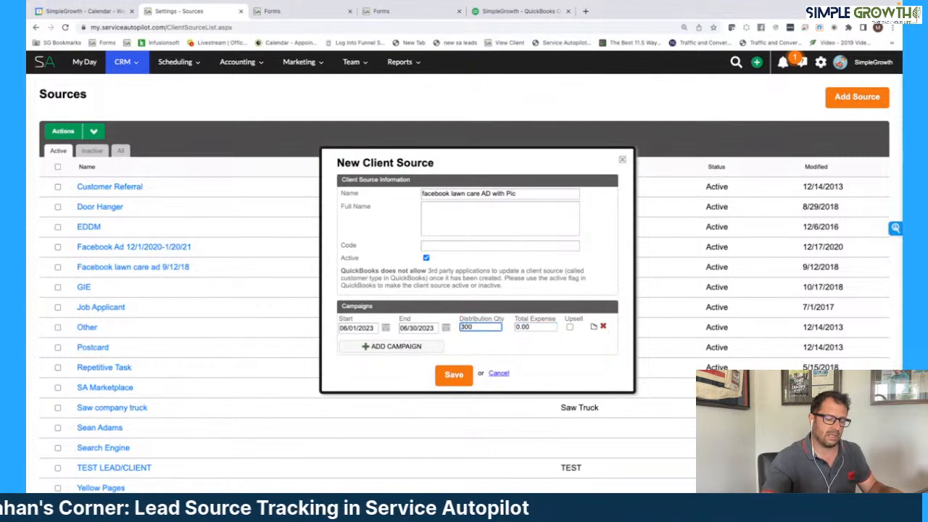
key(BackSpace)
key(BackSpace)
key(BackSpace)
key(BackSpace)
text(0)
key(Tab)
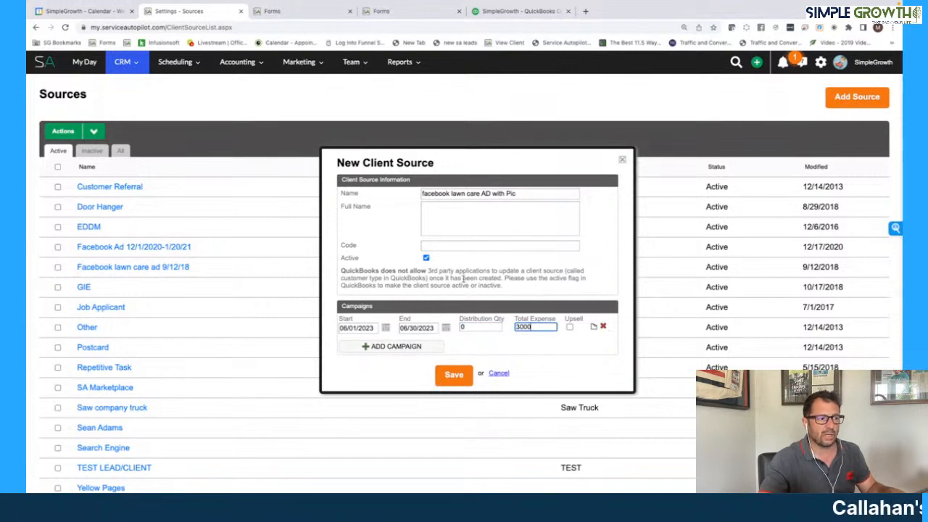
- Try a distribution quantity of 10000 with the campaign's end date cleared, and reset the quantity to 0
click(435, 328)
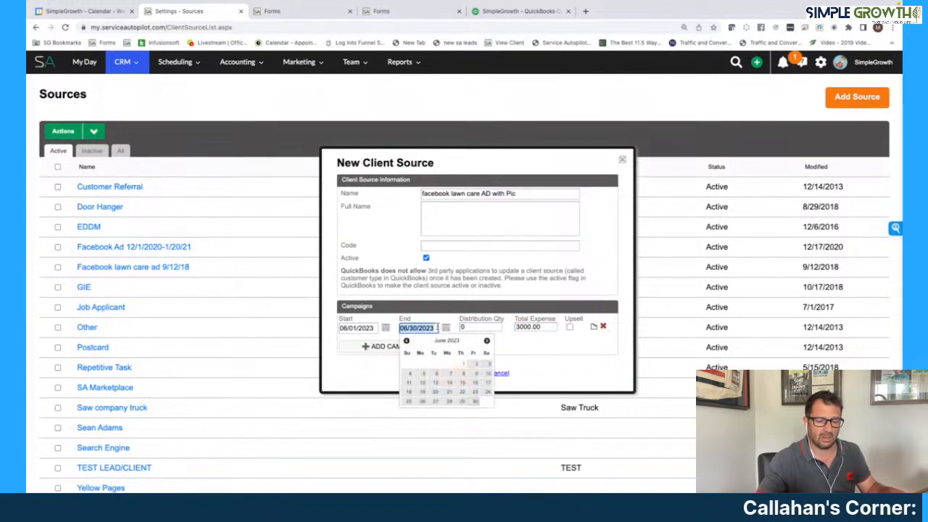
click(487, 327)
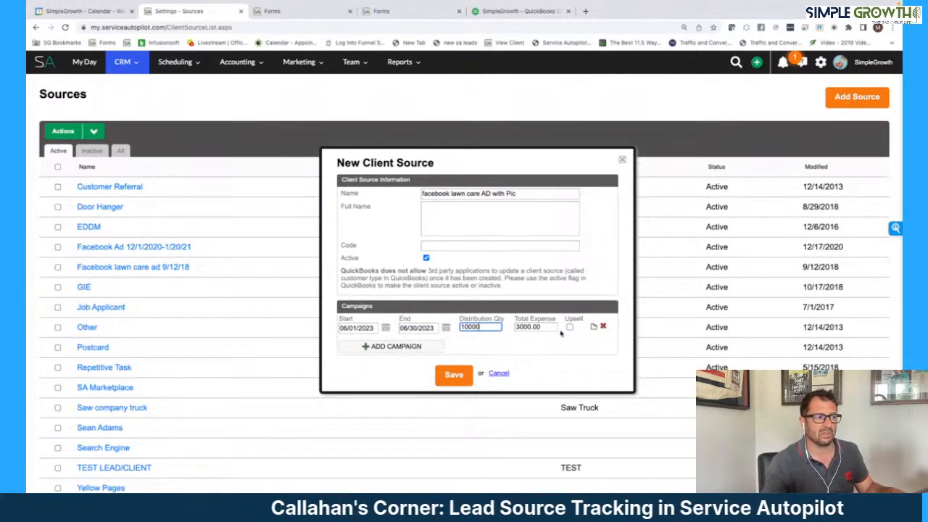
click(418, 327)
key(BackSpace)
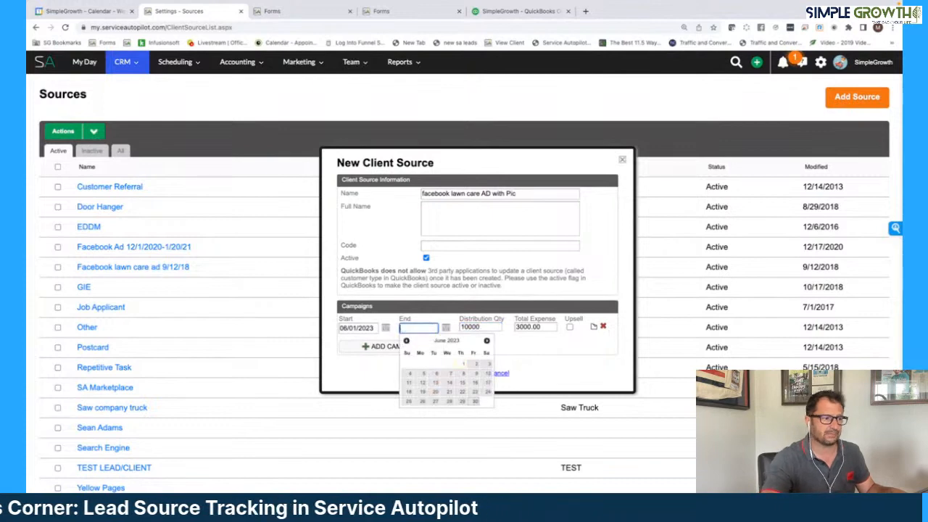
click(490, 330)
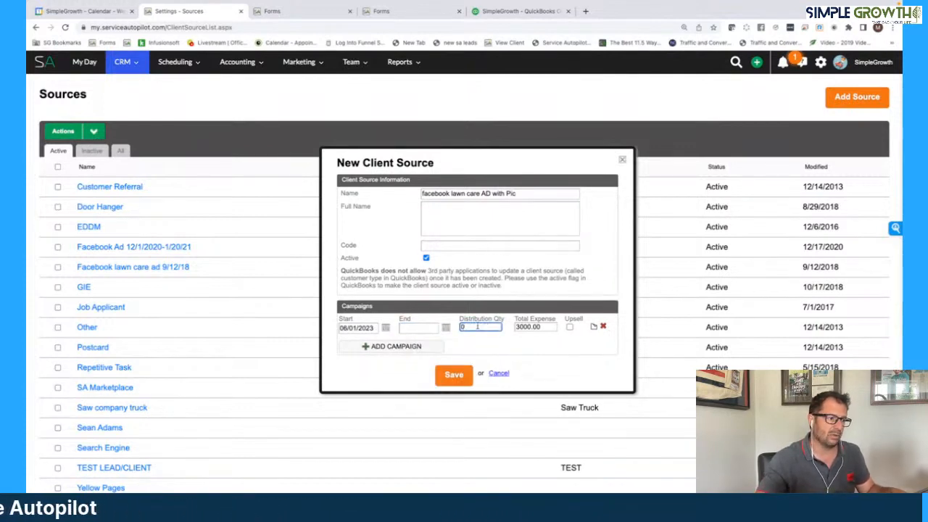
- Set the campaign's end date to 06/30/2023 and save the new client source
click(420, 328)
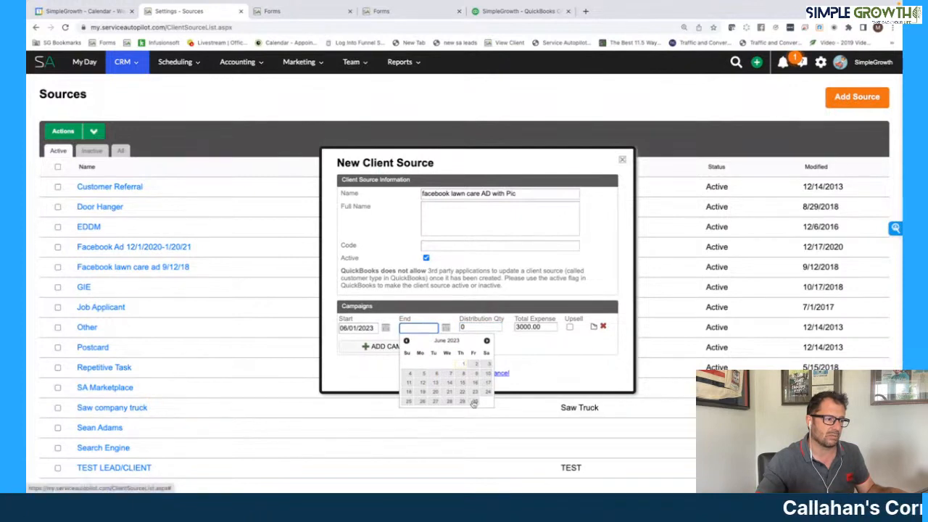
click(475, 401)
click(455, 375)
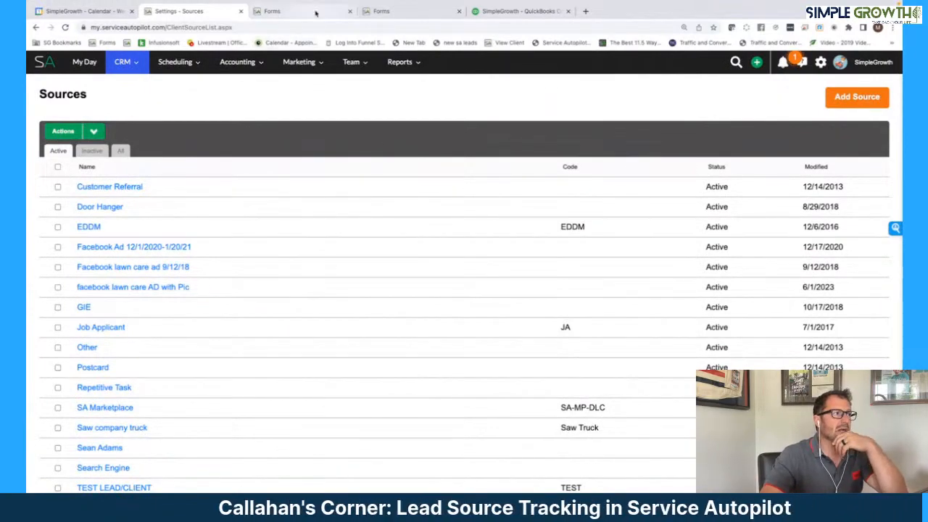
- In the open Face Book Lead Form for posting, set the source on submit to "Facebook lawn care ad 9/12/18"
click(404, 13)
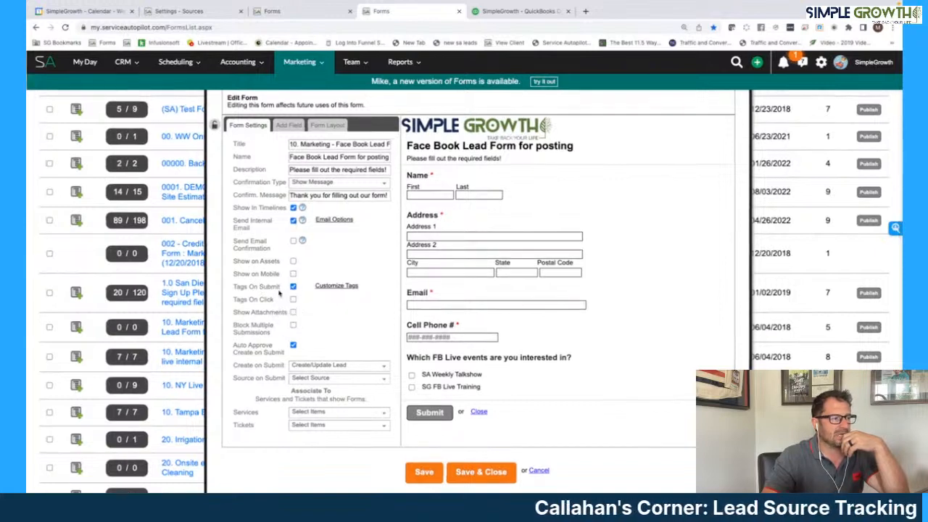
scroll(281, 297, down, 1)
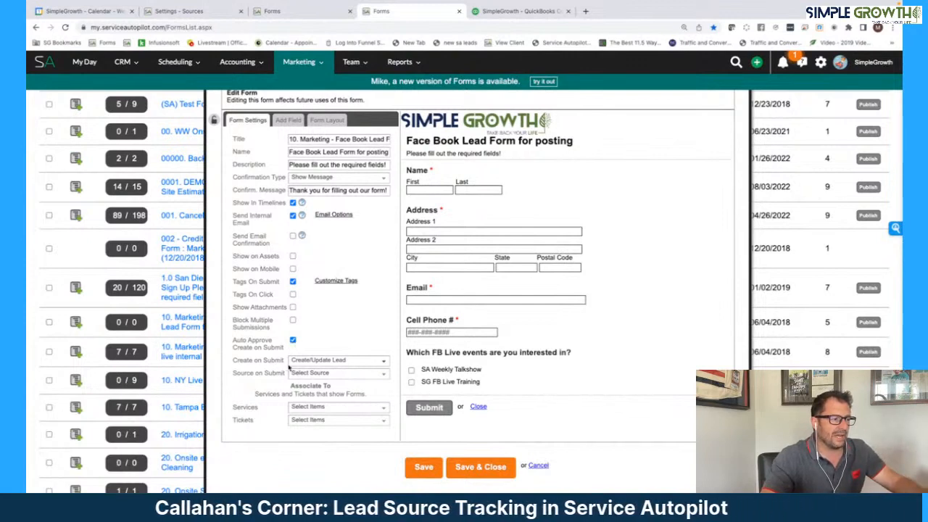
click(329, 372)
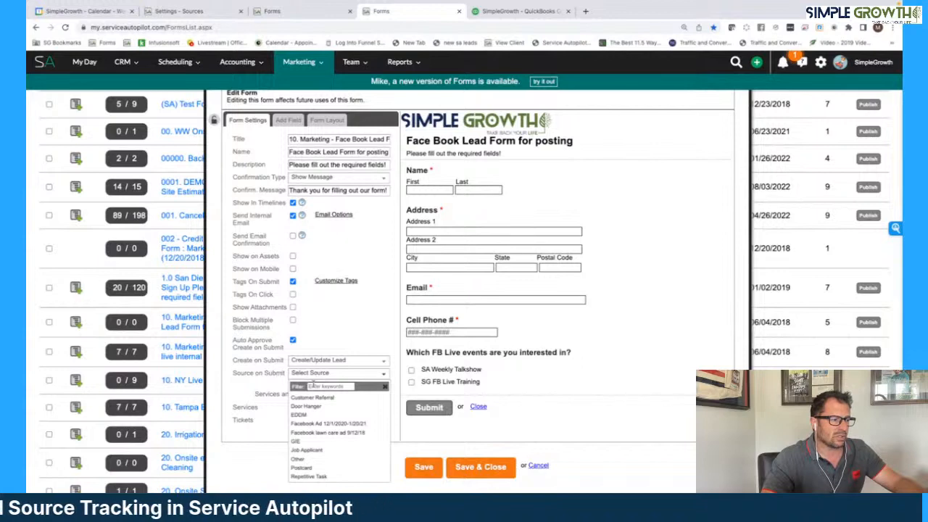
click(356, 432)
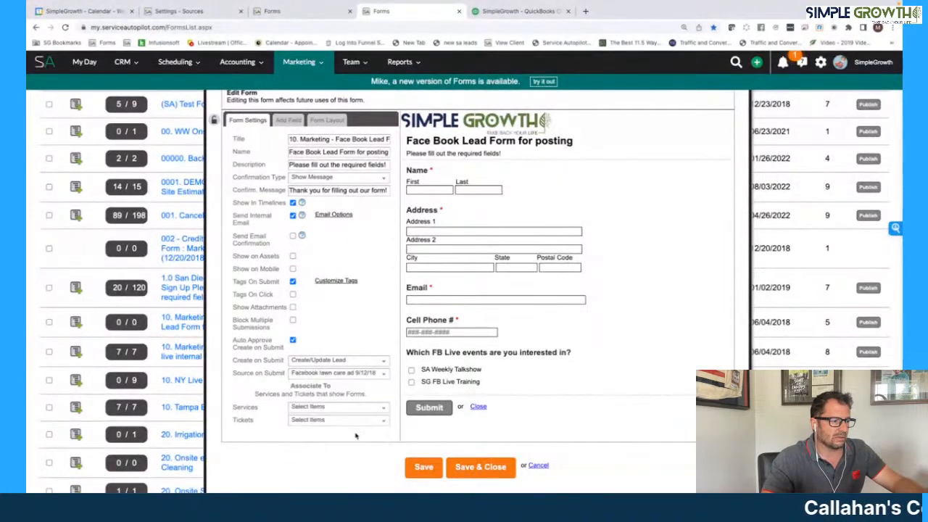
click(356, 373)
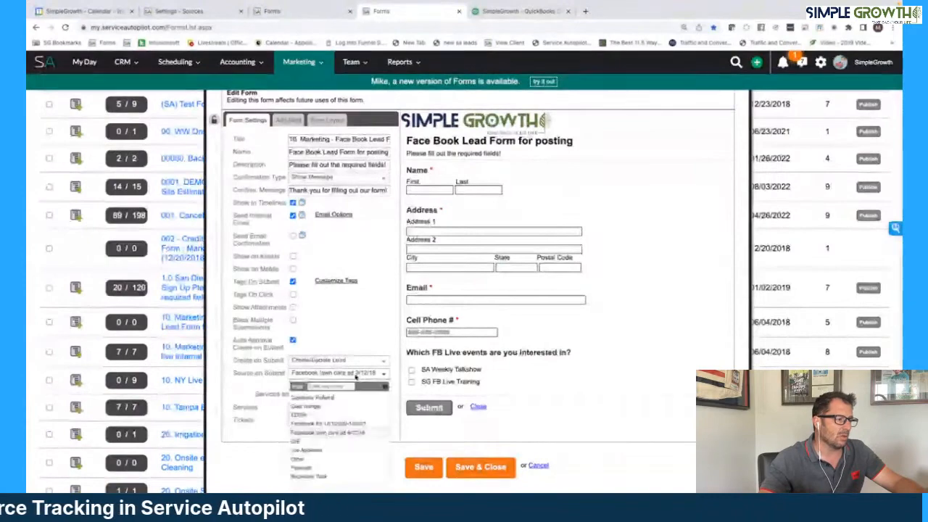
scroll(363, 396, down, 6)
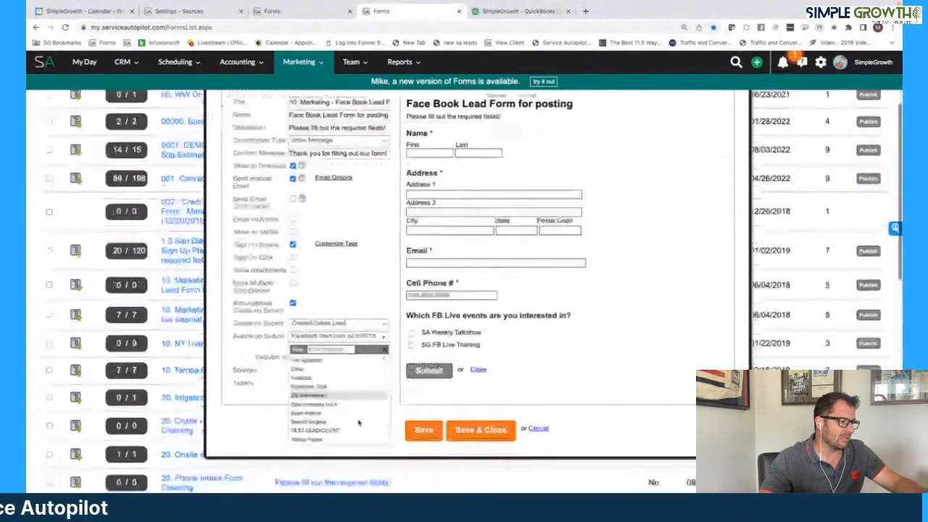
click(399, 382)
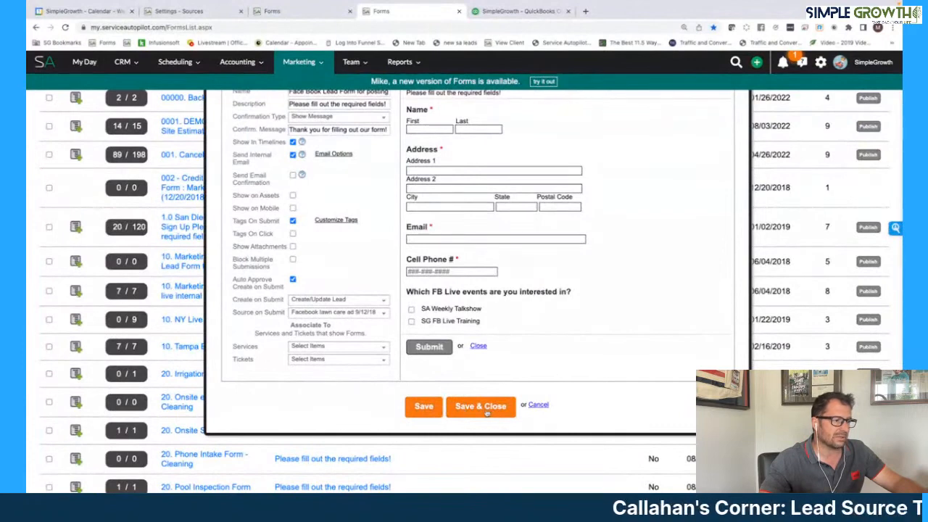
- Examine the source choices under "How Did You Hear About Us?" in the Website Lead Capture Form
click(305, 10)
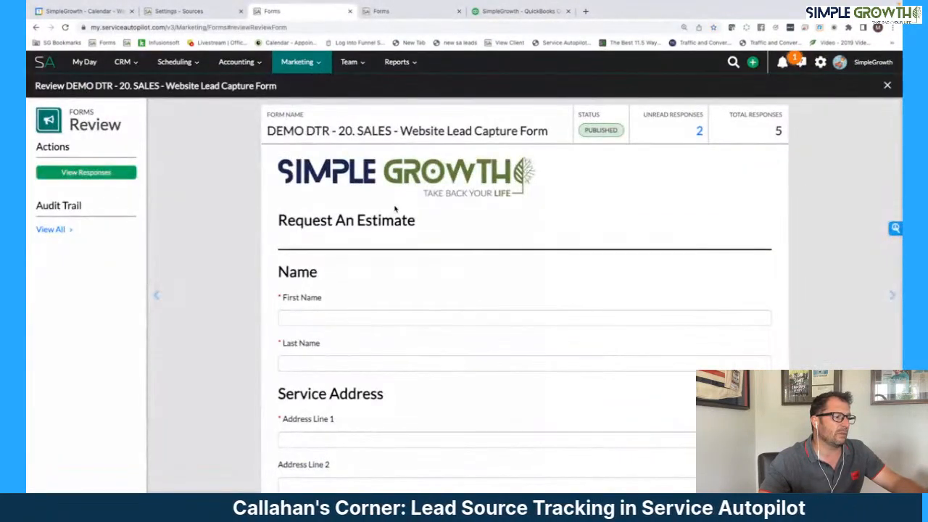
scroll(395, 209, down, 10)
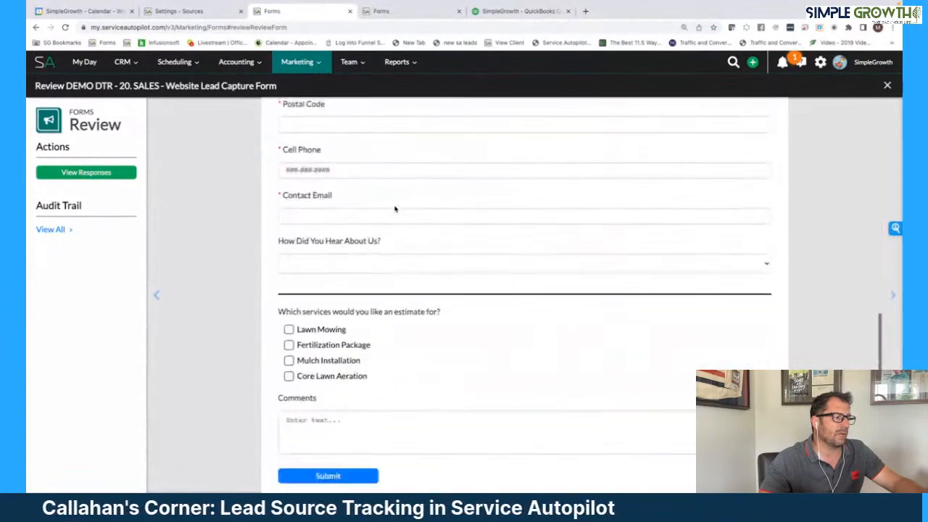
scroll(395, 208, down, 1)
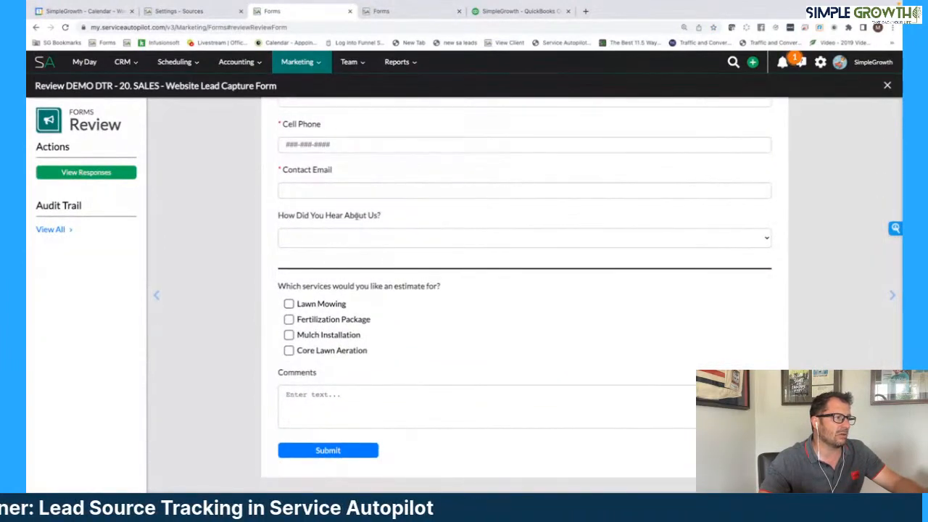
click(718, 247)
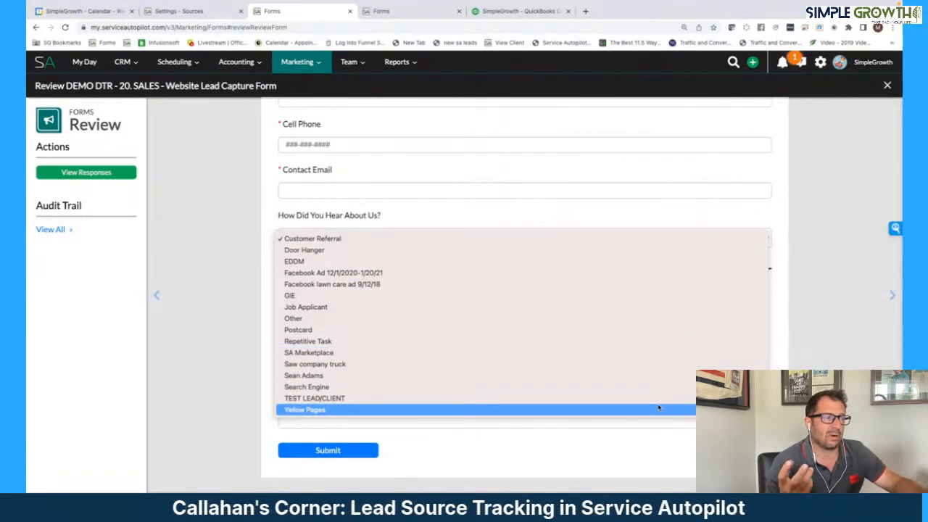
click(416, 17)
- Save and close the Face Book Lead Form for posting, and open its publishing options
click(386, 13)
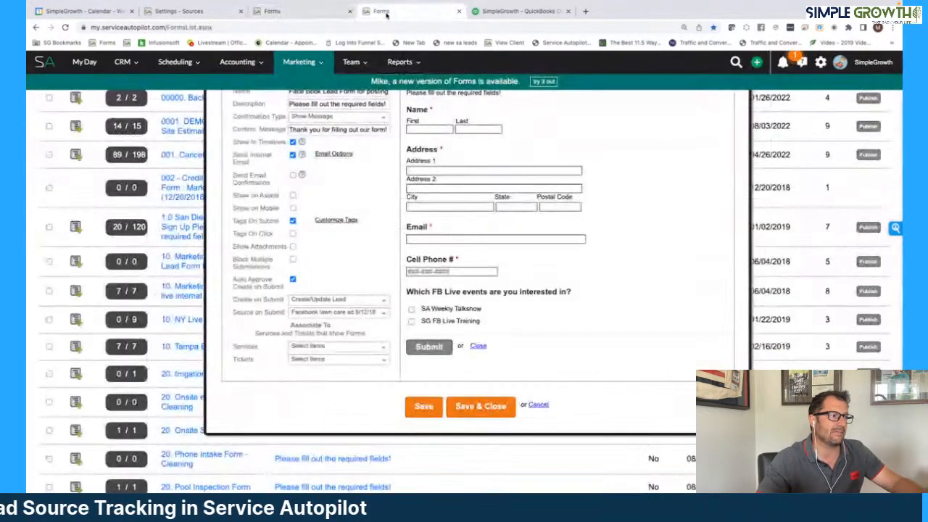
scroll(479, 365, up, 2)
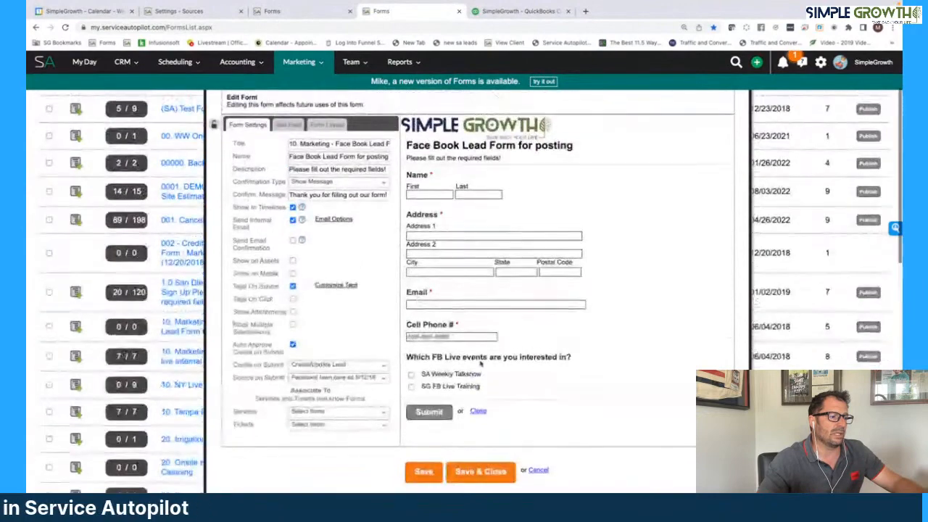
click(480, 472)
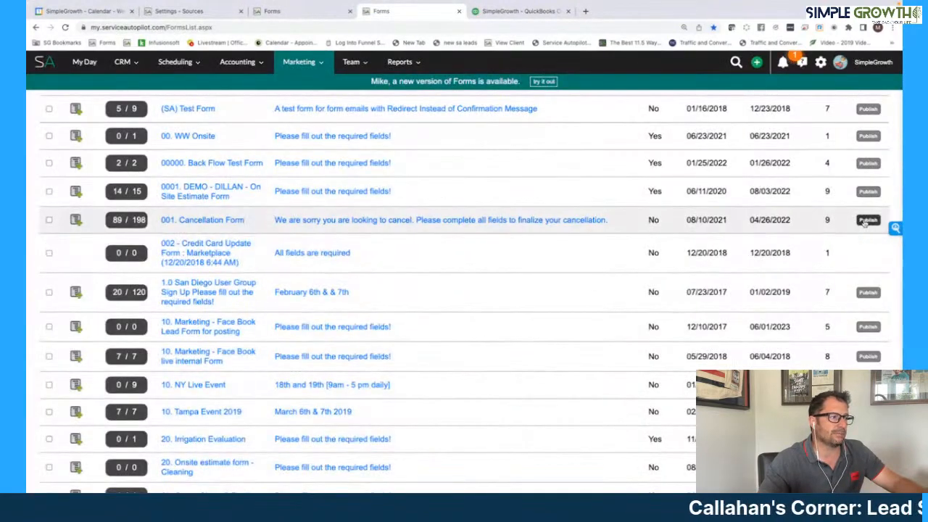
click(866, 330)
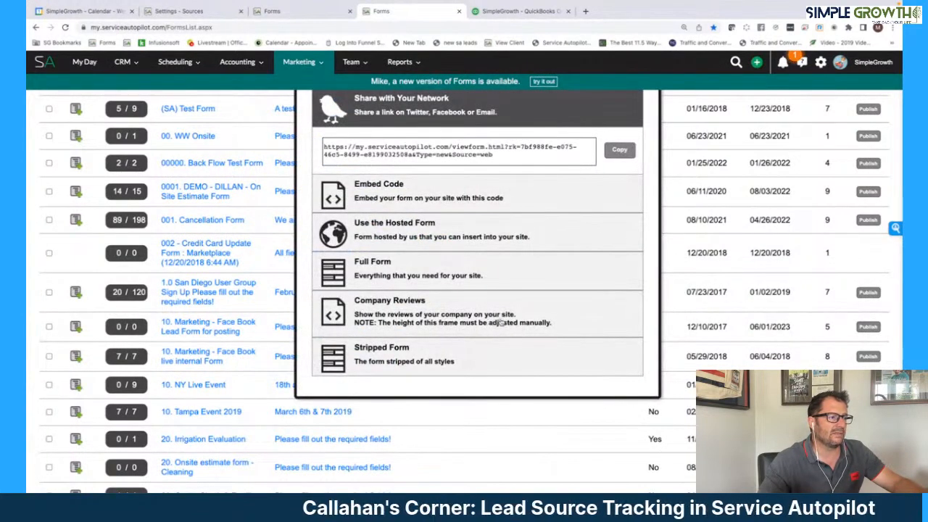
- View the Stripped Form publishing code for the Facebook lead form, and open the Door Hanger client source to review its campaign
click(409, 359)
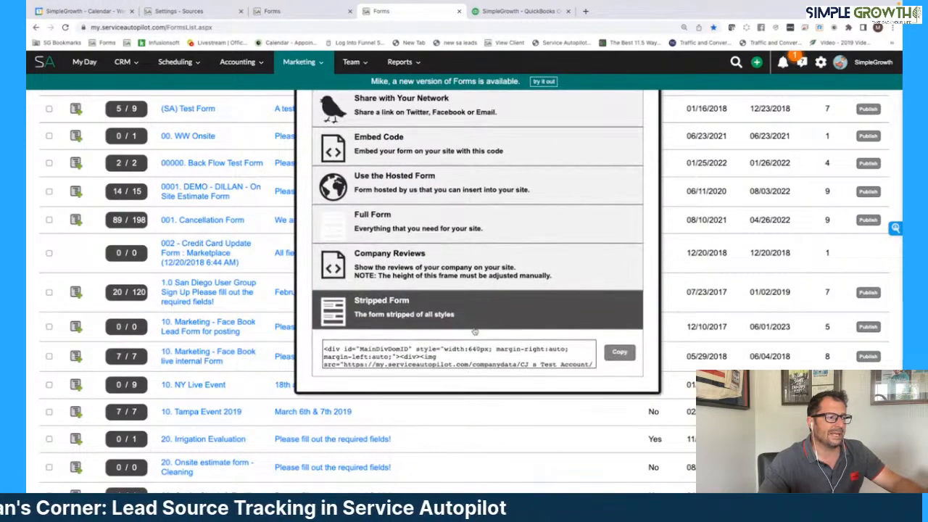
scroll(478, 319, down, 1)
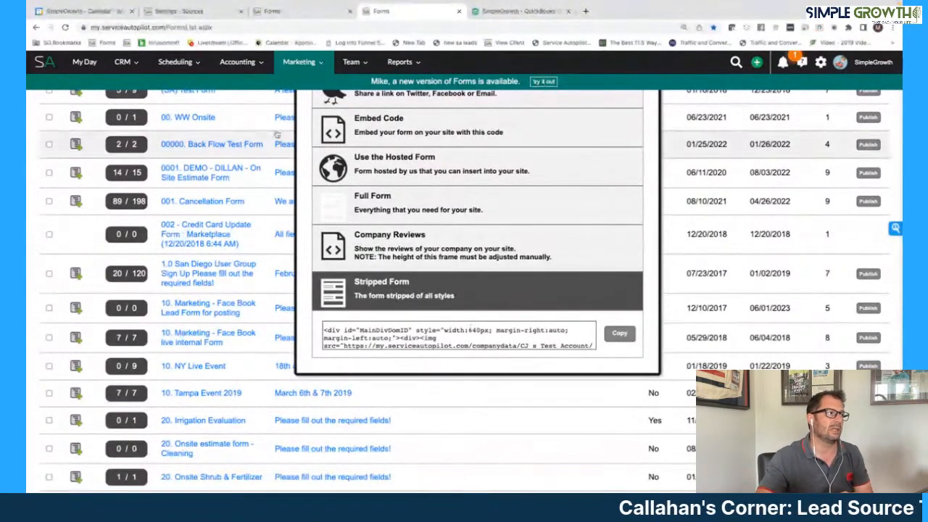
click(207, 13)
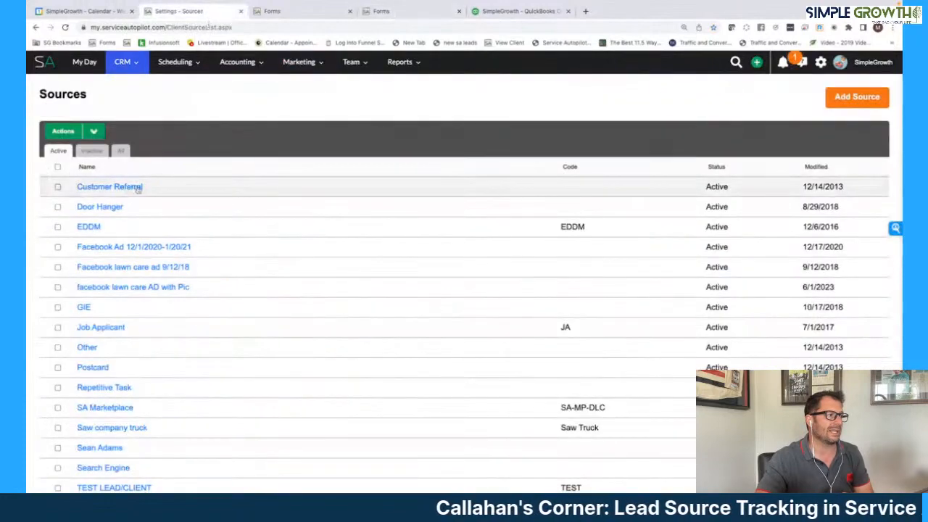
click(111, 208)
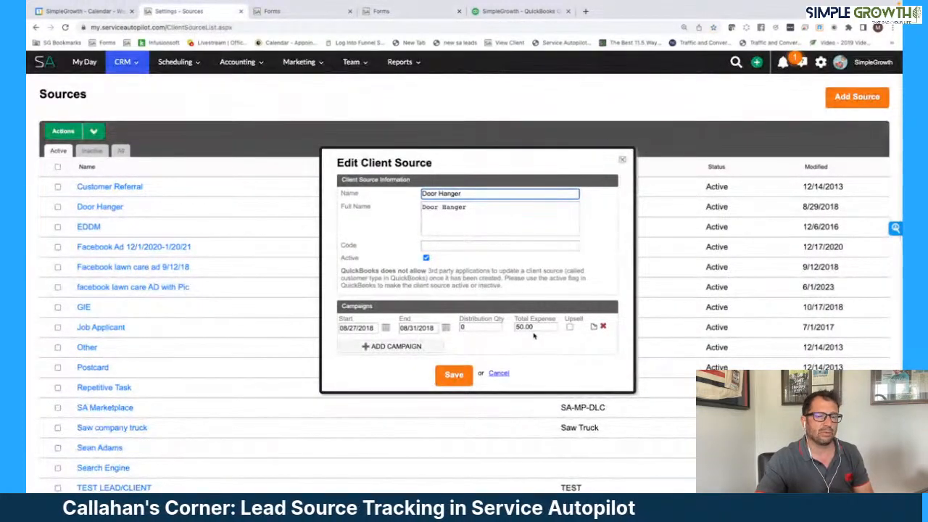
- Return to the Facebook lead form's publishing options, close them, and reopen the form for editing
click(413, 12)
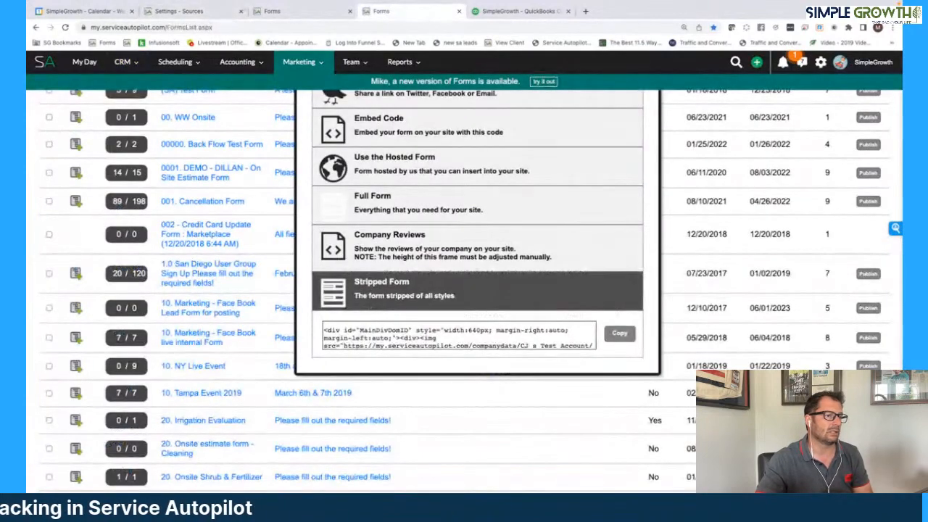
scroll(672, 246, up, 2)
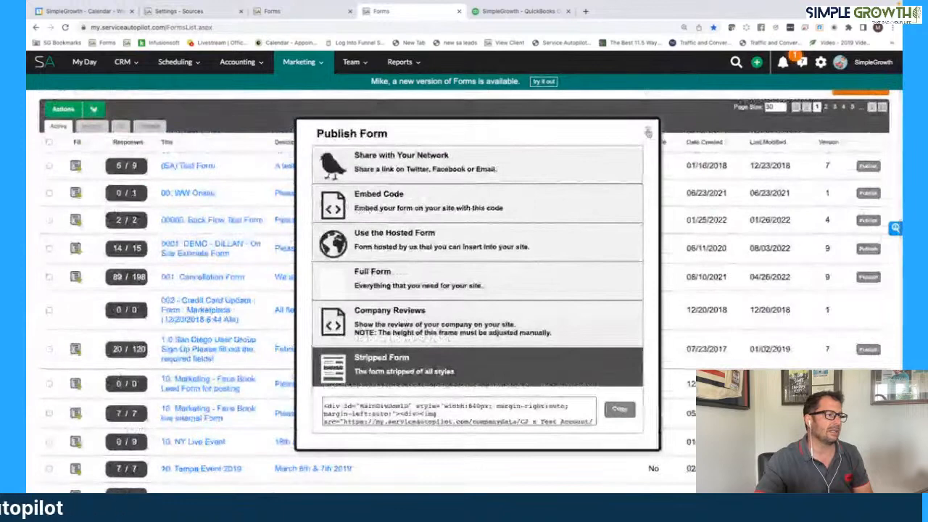
click(648, 133)
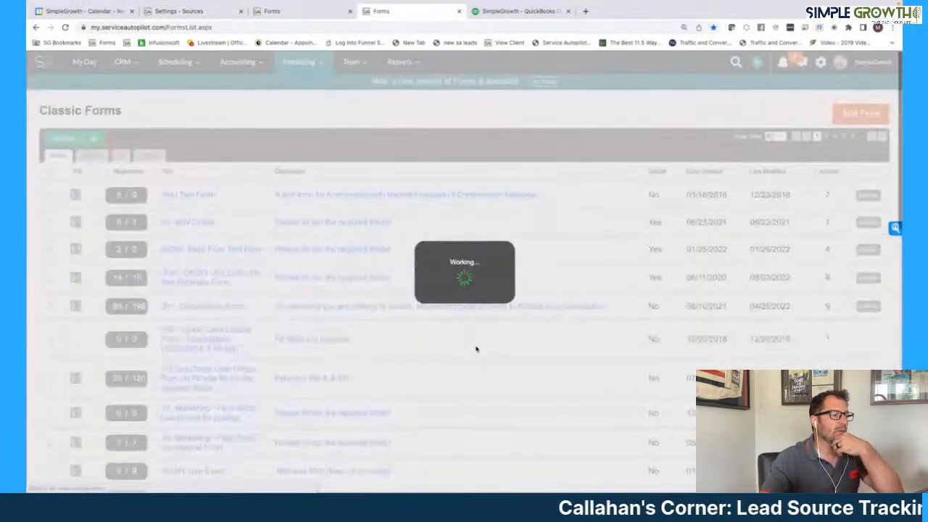
- Review the Facebook form's source on submit and the "How Did You Hear About Us?" choices in the Website Lead Capture Form
scroll(305, 288, down, 3)
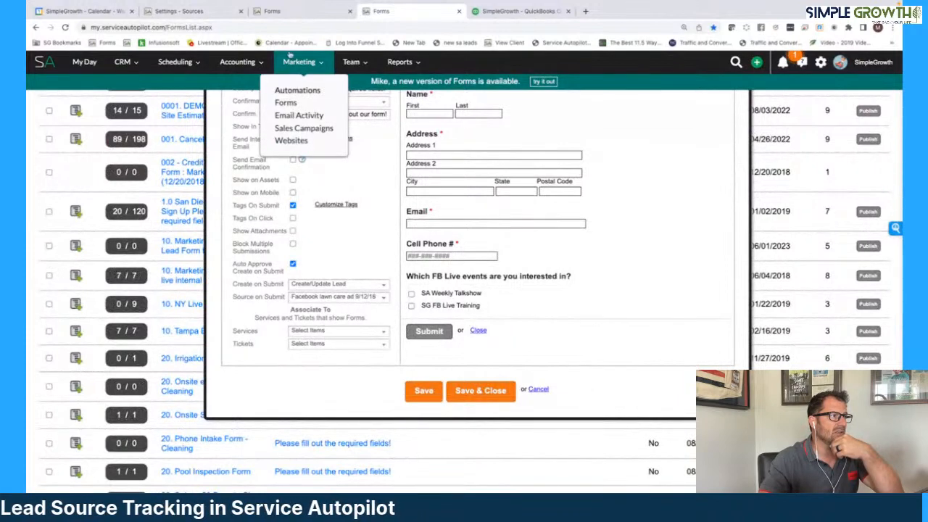
click(284, 11)
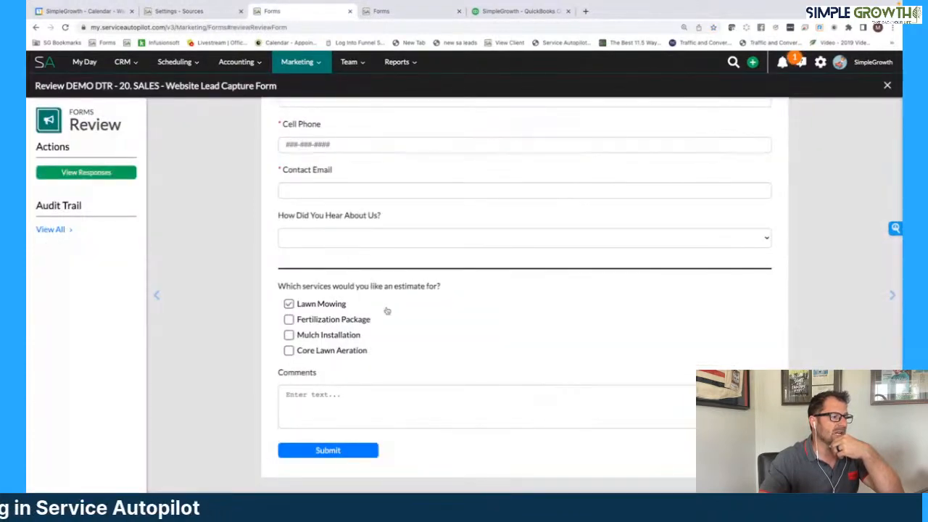
click(369, 240)
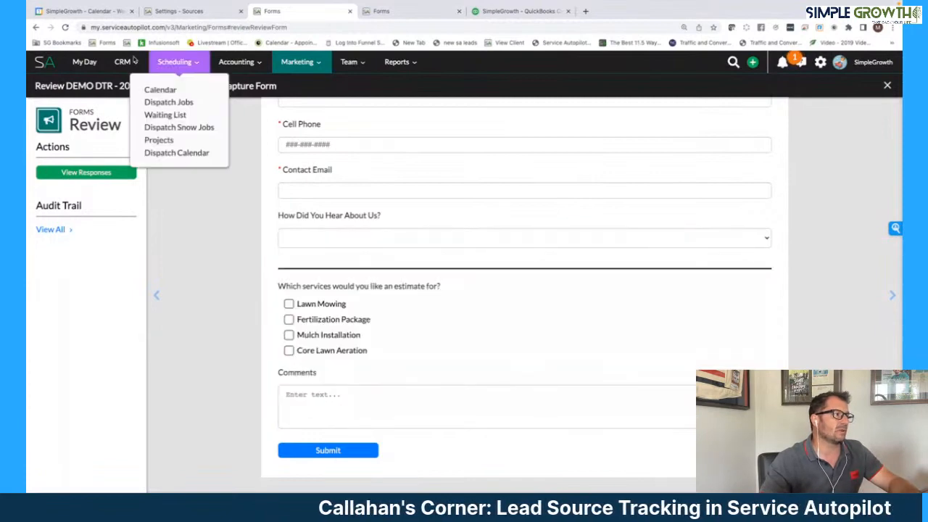
- Start adding a new lead from My Day and set its account type to Residential
click(85, 62)
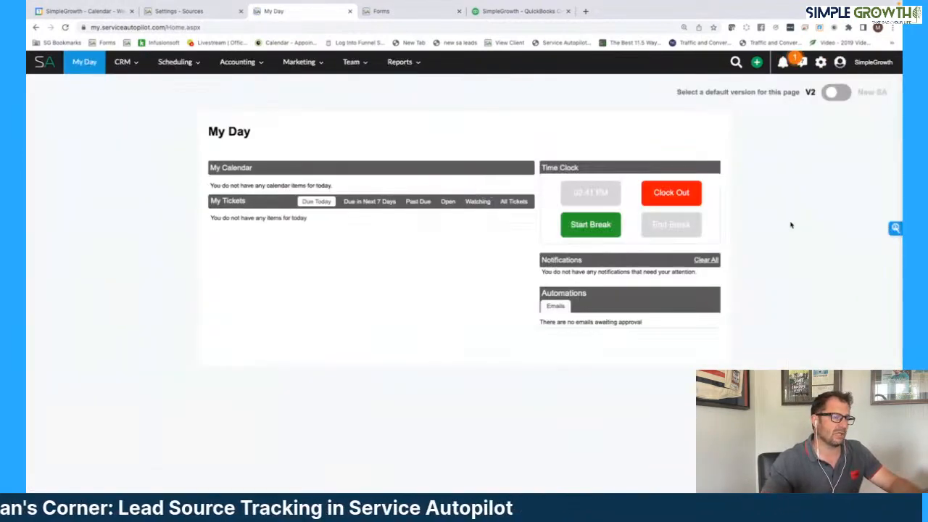
click(756, 61)
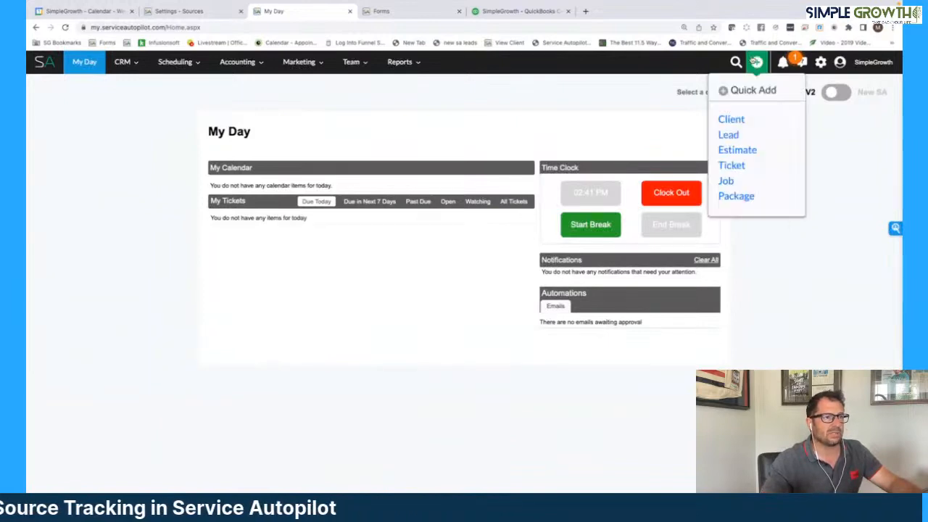
click(731, 136)
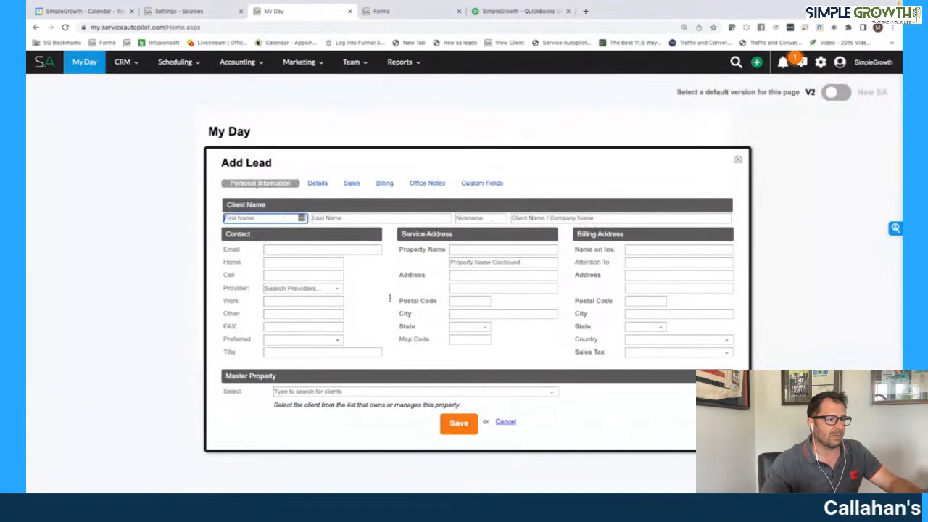
click(317, 184)
click(333, 245)
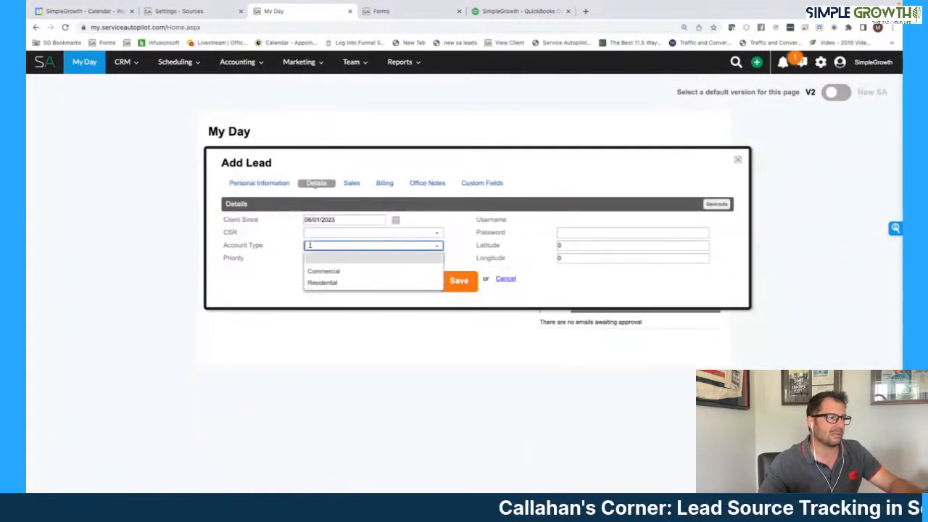
click(329, 282)
- In the new lead's sales information, set the source to Door Hanger
click(351, 183)
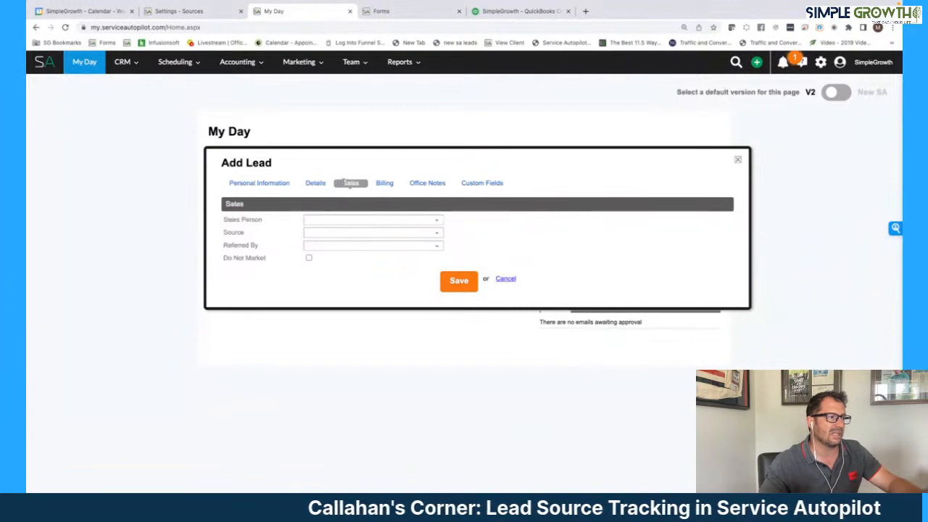
click(333, 232)
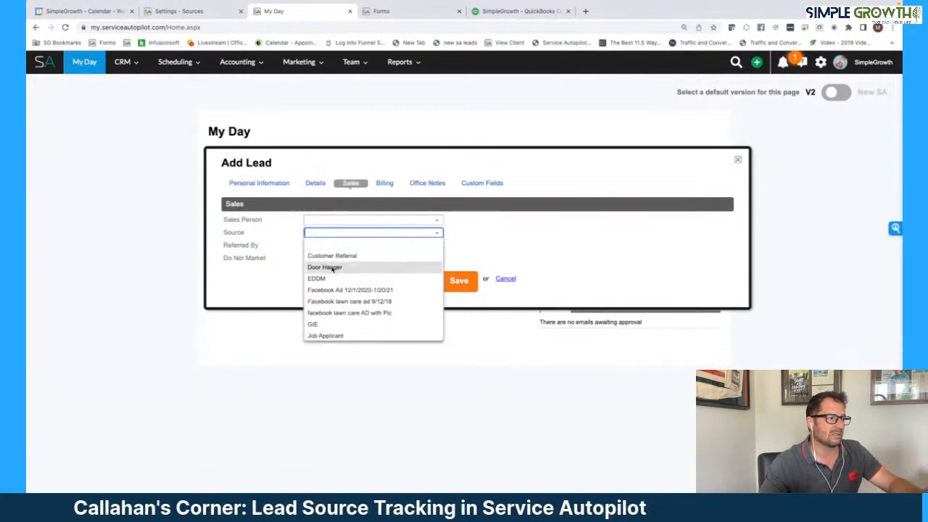
click(332, 268)
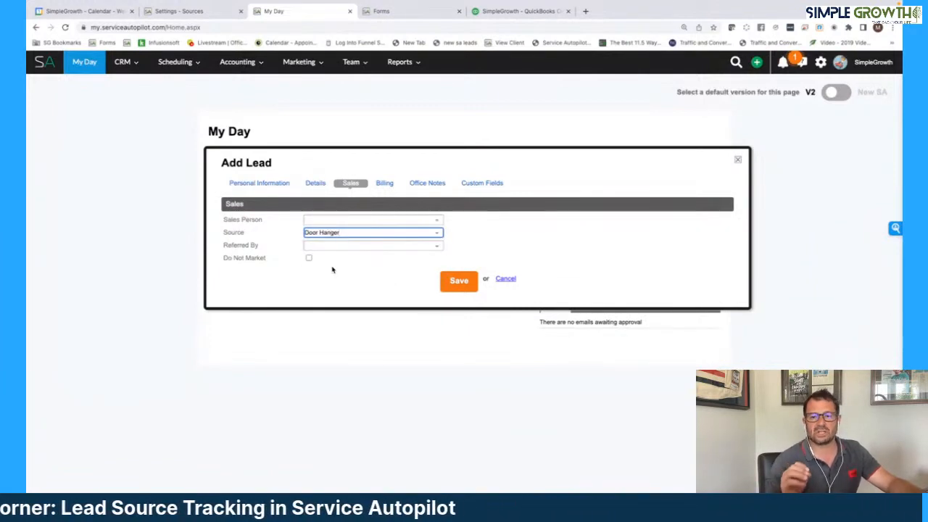